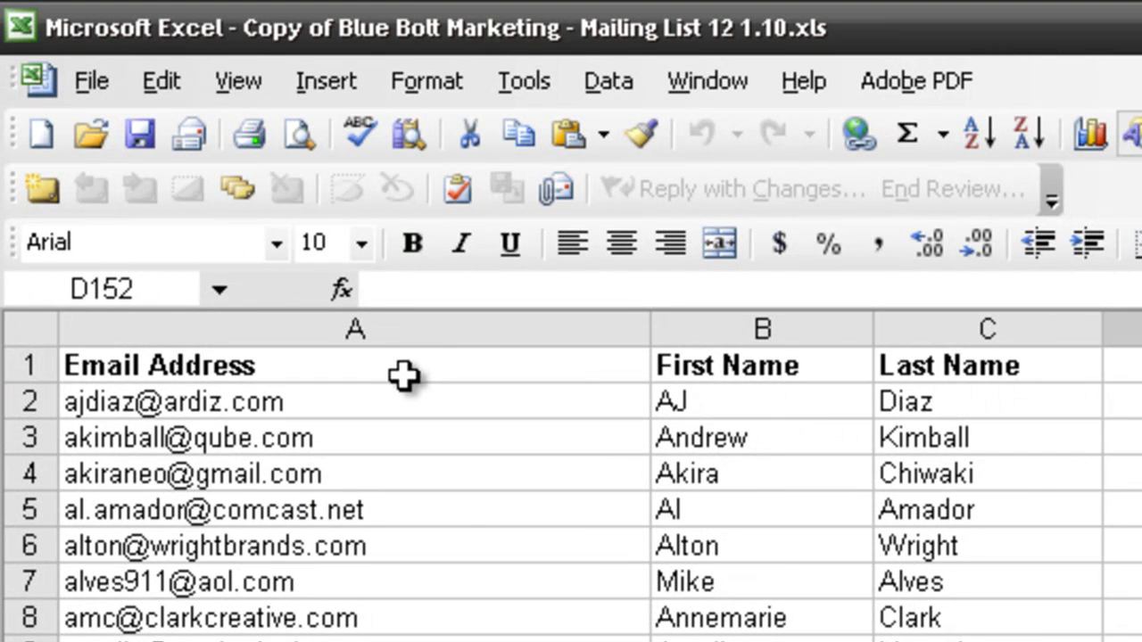
Review the Email Address, First Name and Last Name column headings of the mailing list workbook, and minimize it.
{"action": "left_click", "coordinate": [410, 355]}
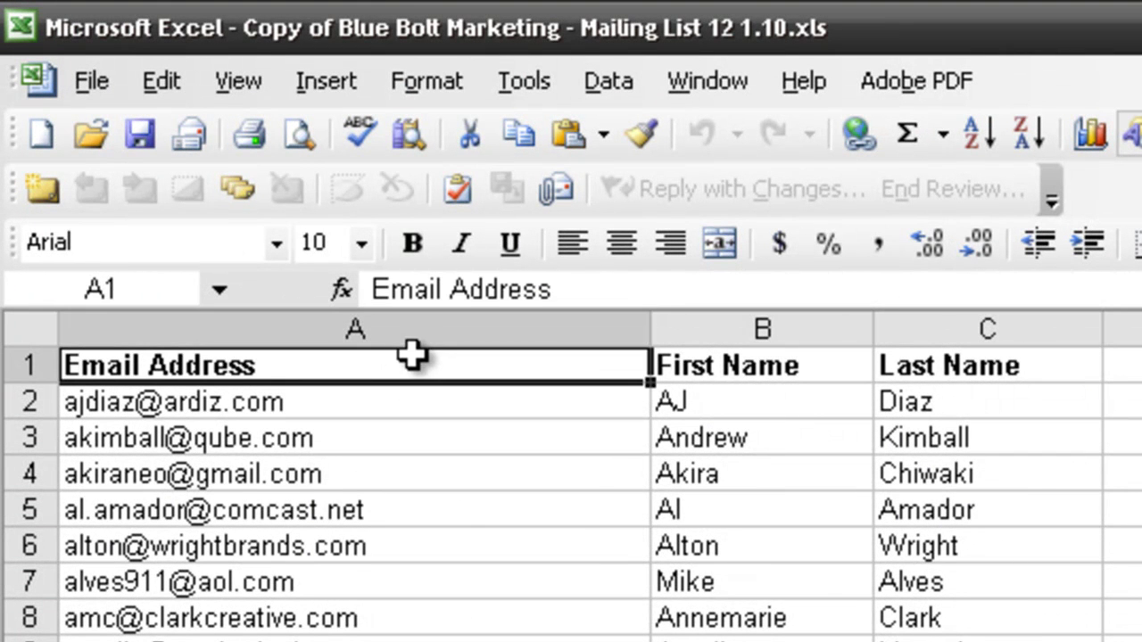
{"action": "left_click", "coordinate": [799, 364]}
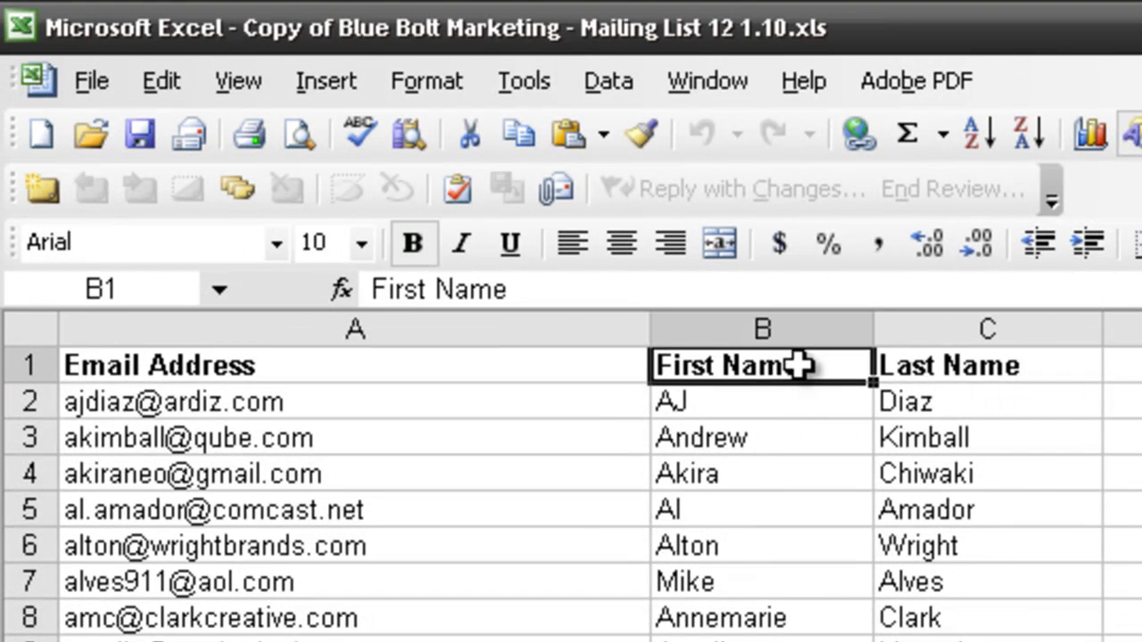
{"action": "left_click", "coordinate": [959, 366]}
{"action": "left_click", "coordinate": [543, 193]}
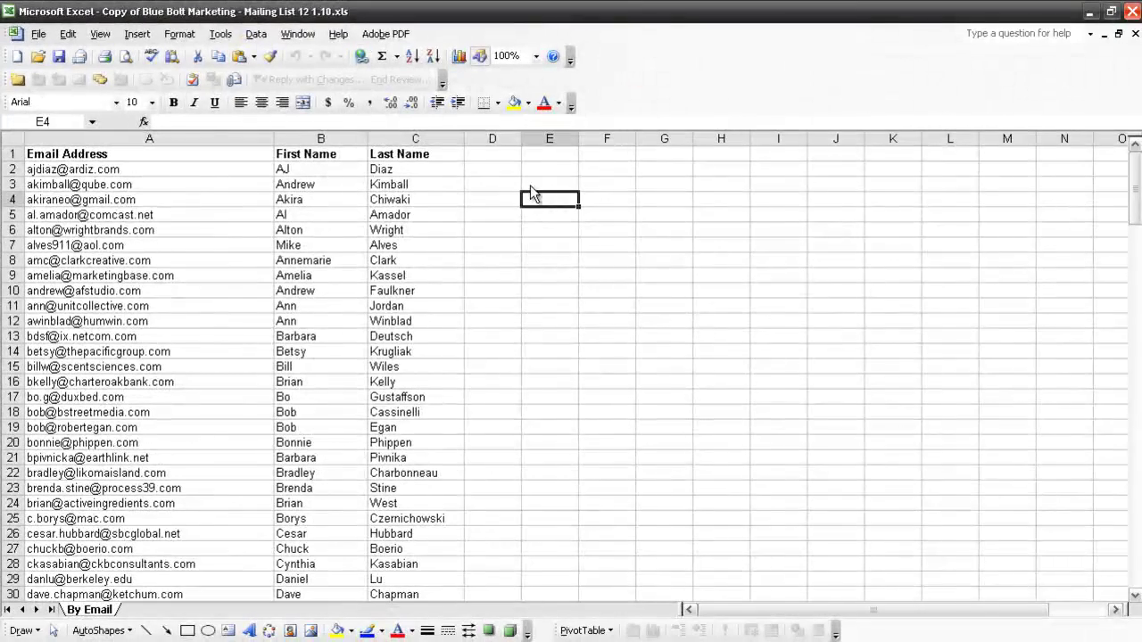
{"action": "left_click", "coordinate": [1089, 10]}
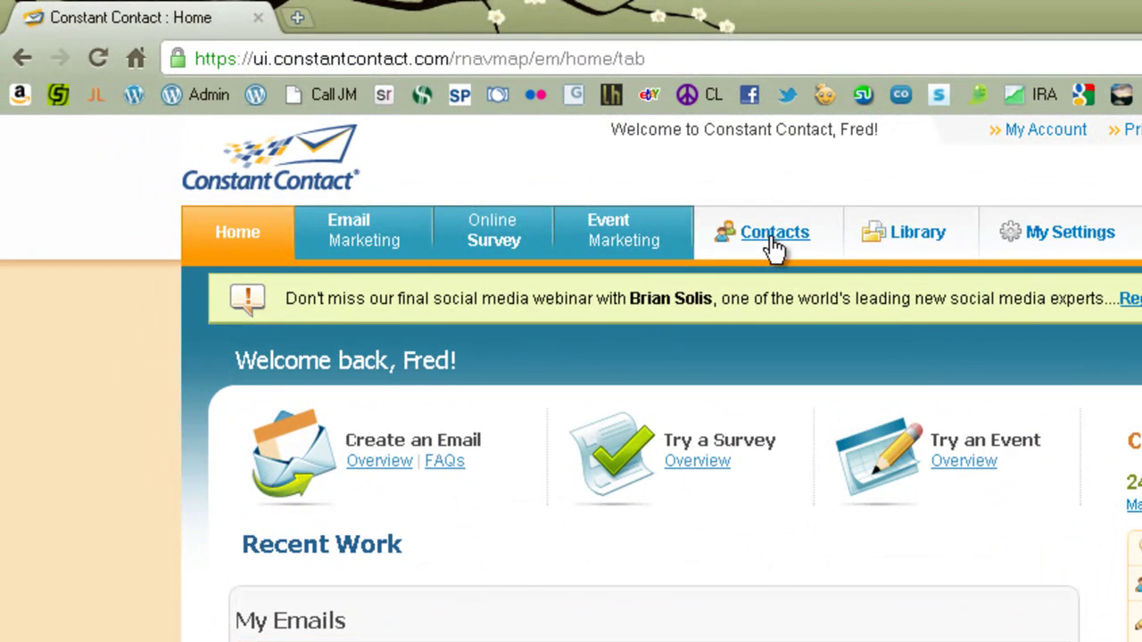
Switch to the contacts area of Constant Contact and start adding and importing contacts.
{"action": "left_click", "coordinate": [774, 233]}
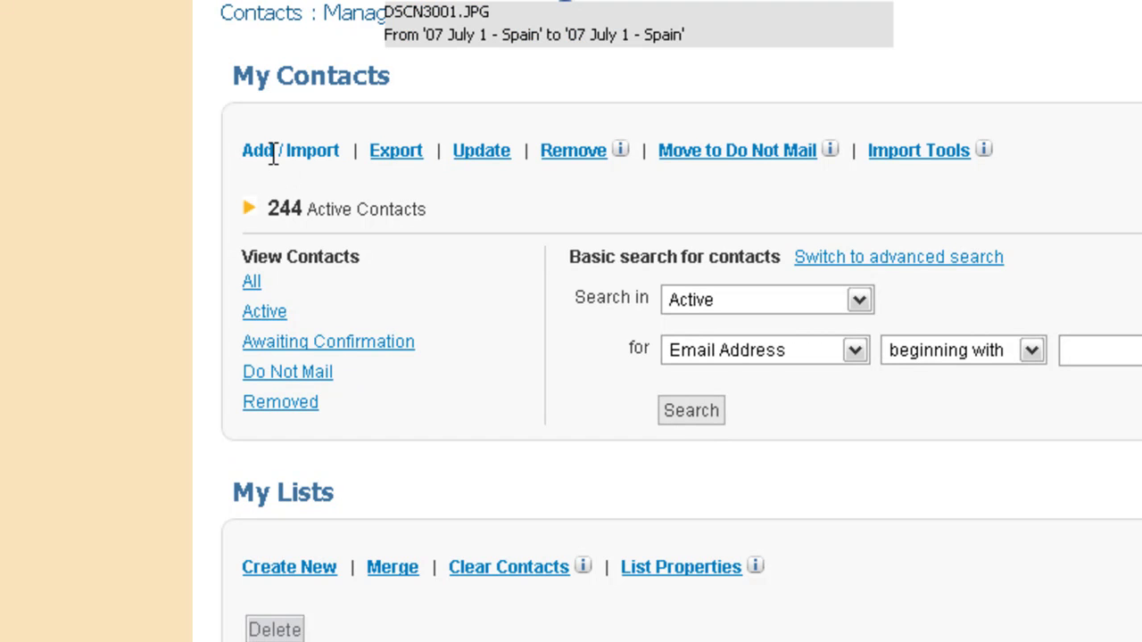
{"action": "left_click", "coordinate": [274, 154]}
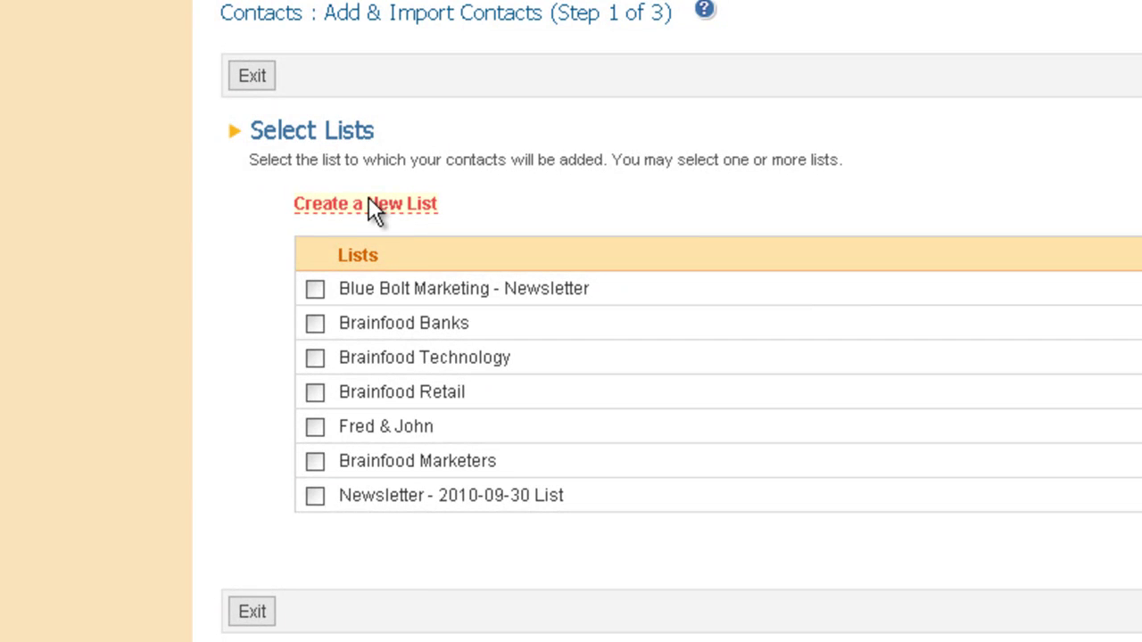
{"action": "left_click", "coordinate": [314, 291]}
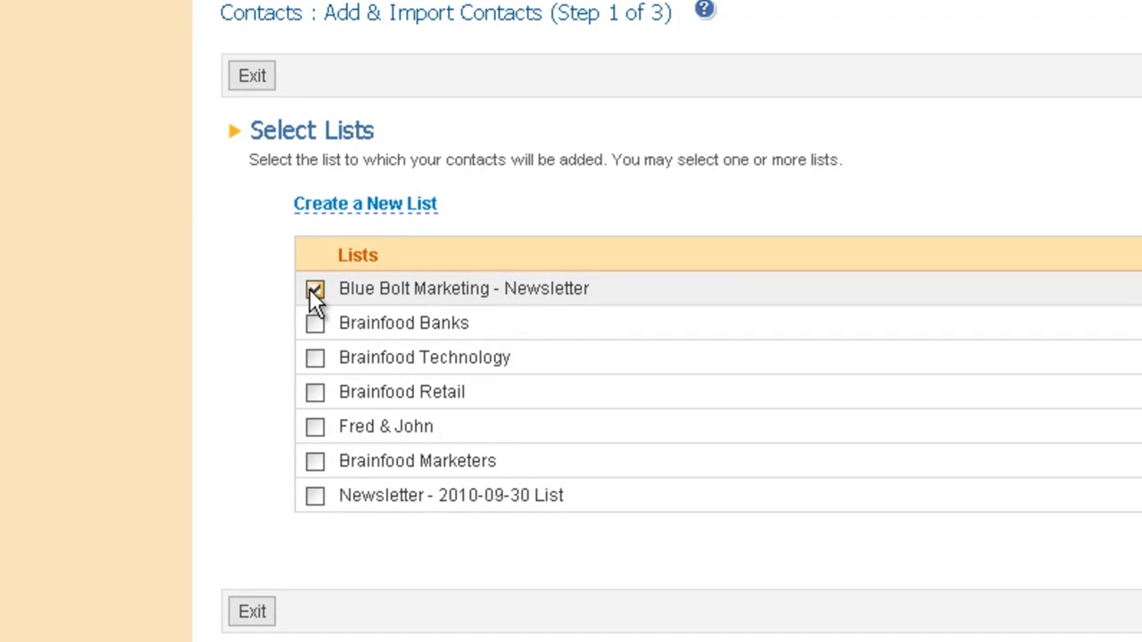
{"action": "left_click", "coordinate": [310, 289]}
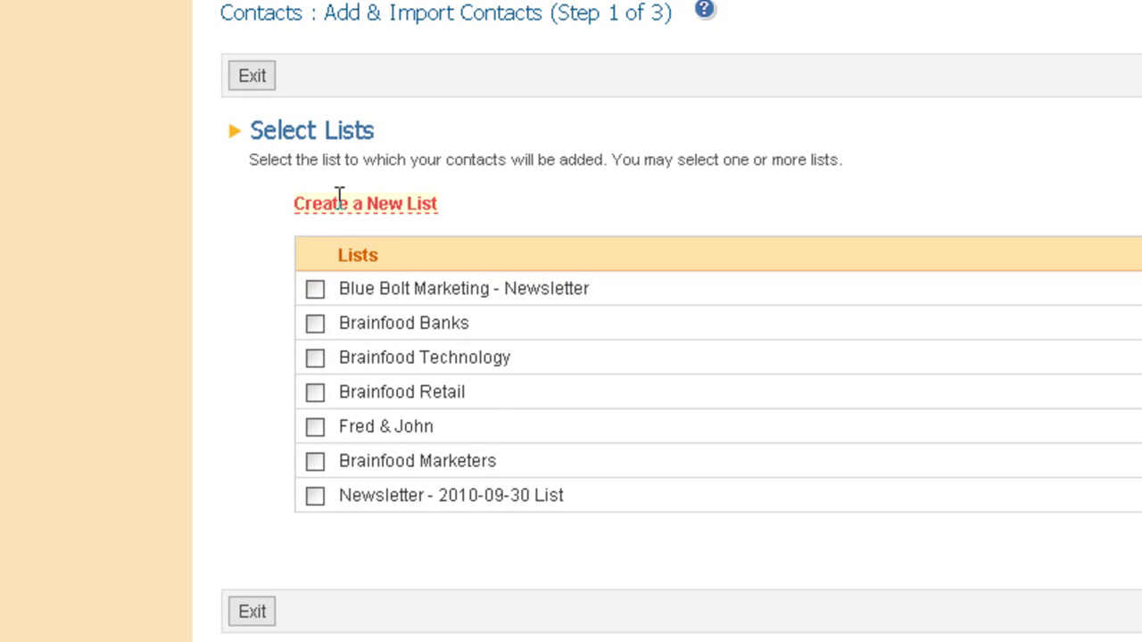
Create a new contact list named "Newsletter - 2010-Nov 29" and continue the import with it selected.
{"action": "left_click", "coordinate": [339, 202]}
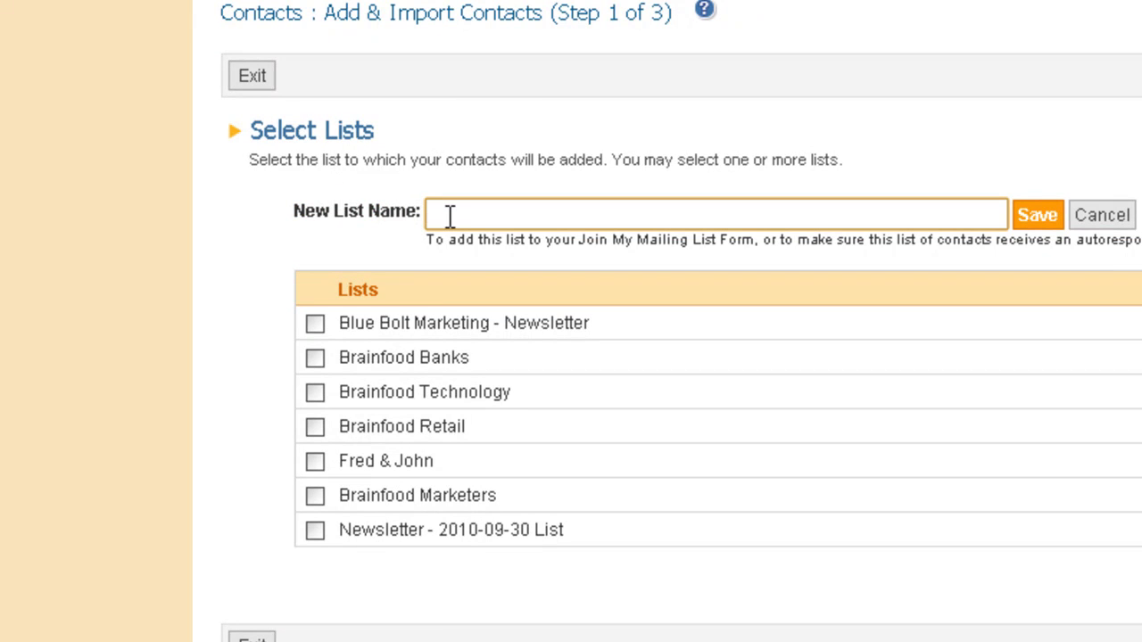
{"action": "type", "text": "Newsletter -"}
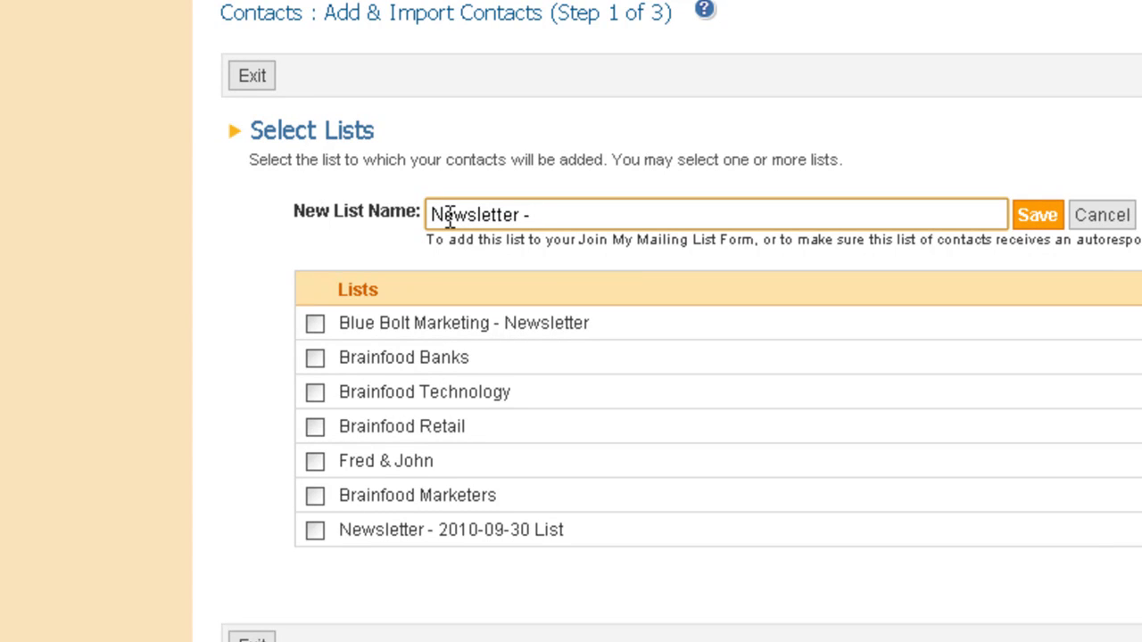
{"action": "type", "text": "2010-Nov"}
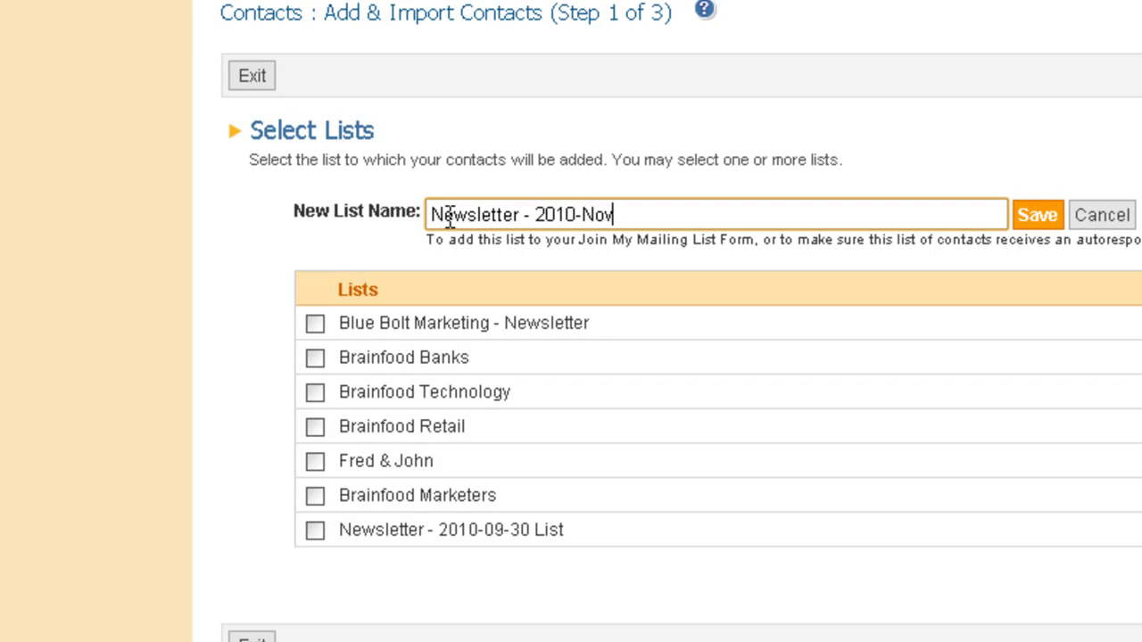
{"action": "type", "text": " 29"}
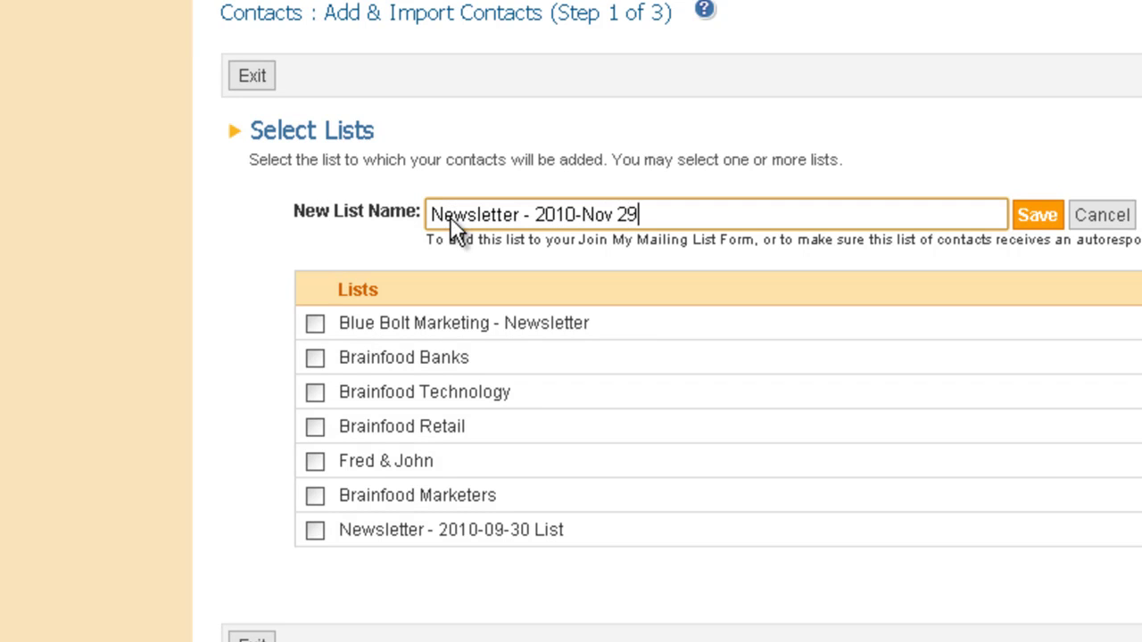
{"action": "left_click", "coordinate": [1042, 216]}
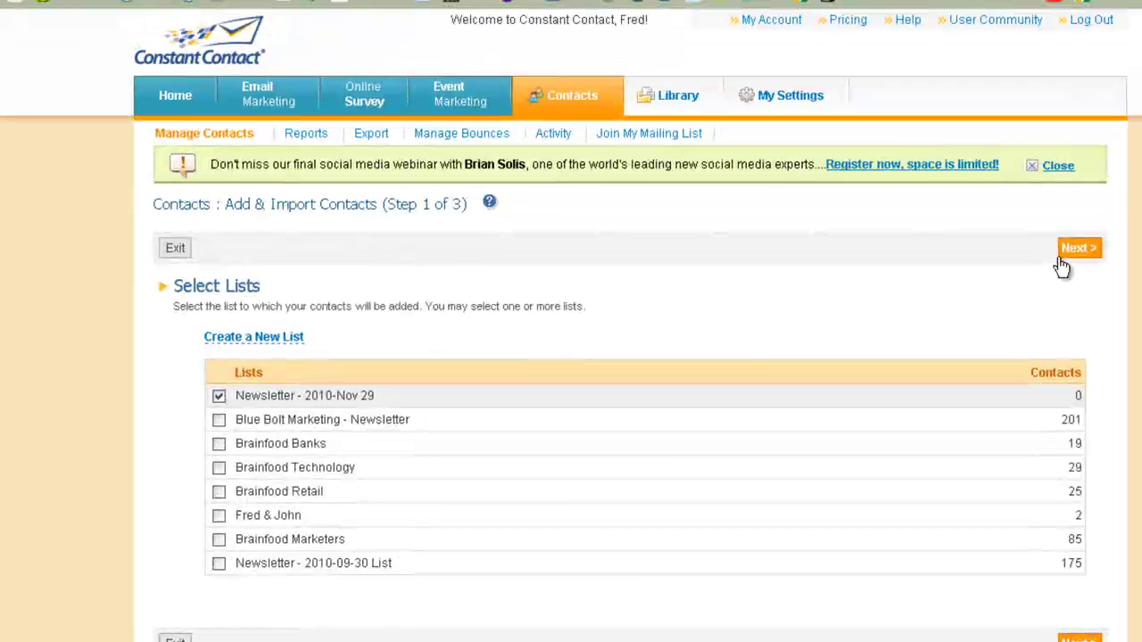
{"action": "left_click", "coordinate": [1066, 253]}
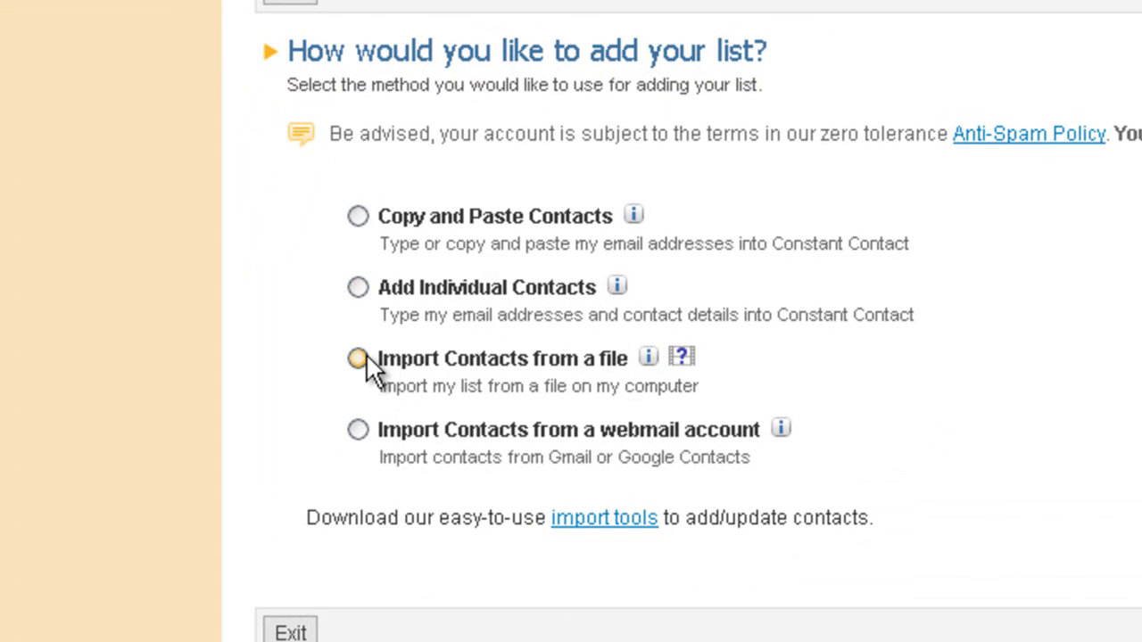
Choose to import contacts from a file and select the "Copy of Blue Bolt Marketing - Mailing List 12 1.10.xls" workbook for upload.
{"action": "left_click", "coordinate": [359, 358]}
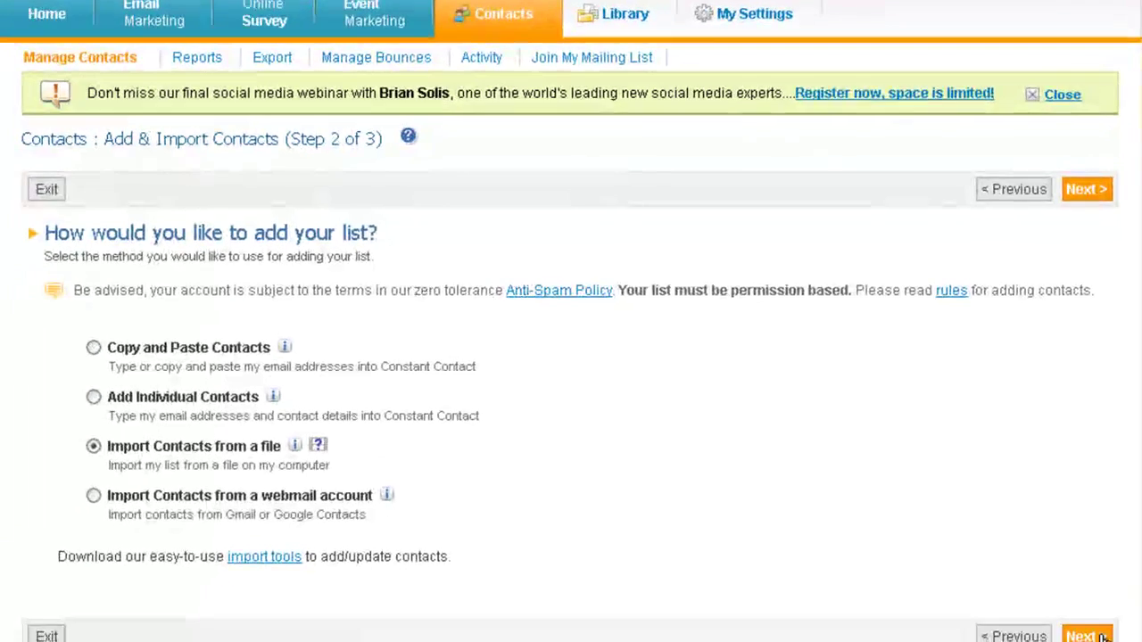
{"action": "left_click", "coordinate": [1104, 635]}
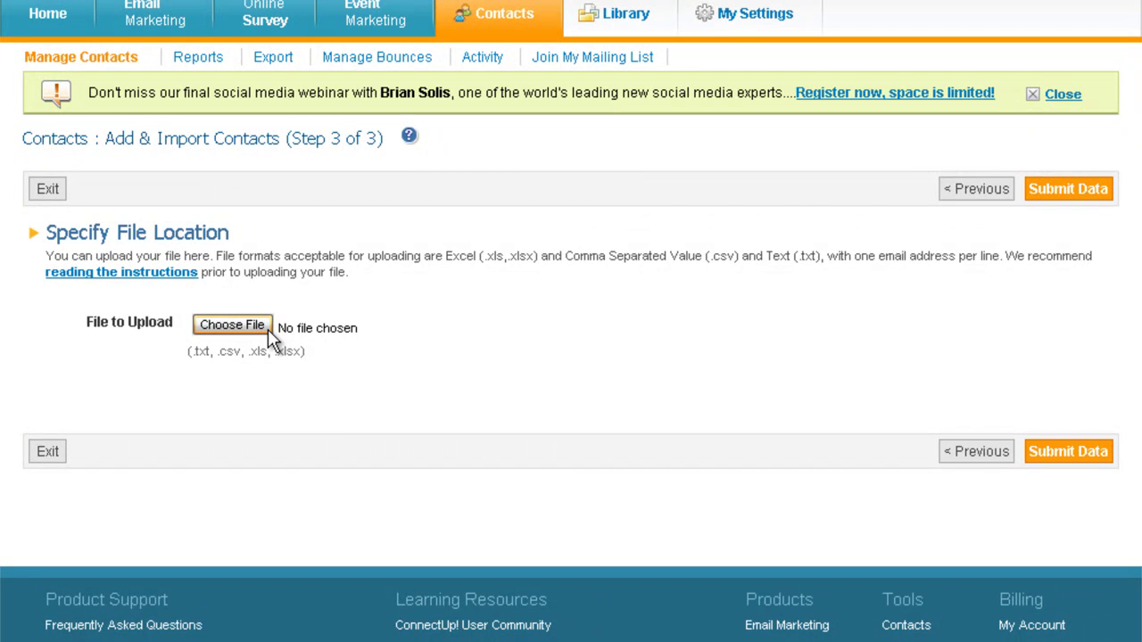
{"action": "left_click", "coordinate": [232, 325]}
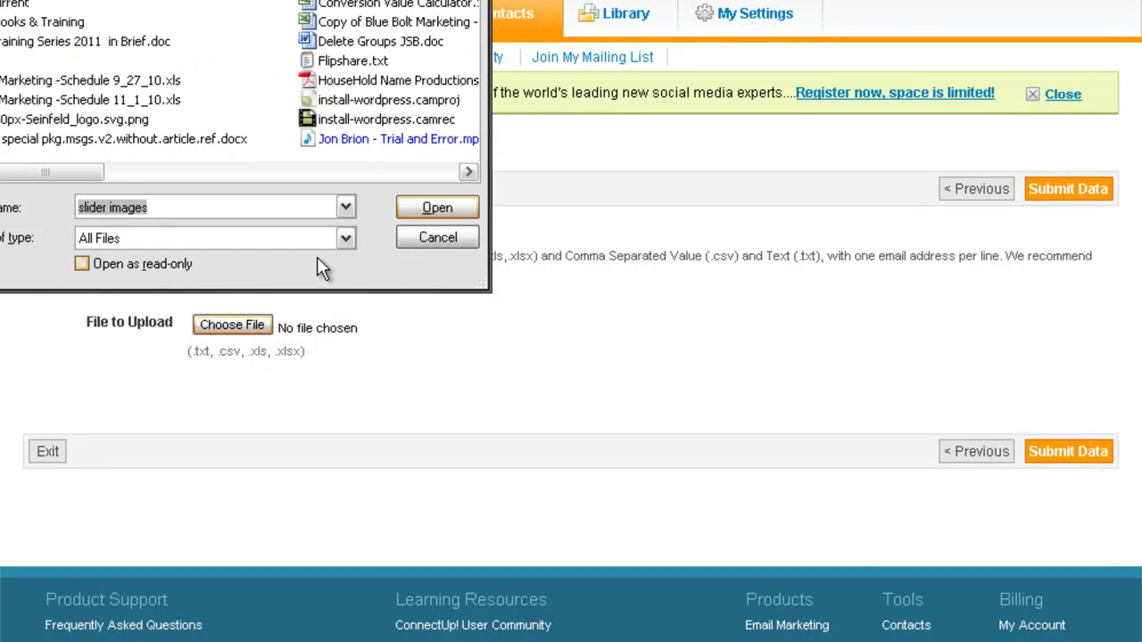
{"action": "double_click", "coordinate": [361, 24]}
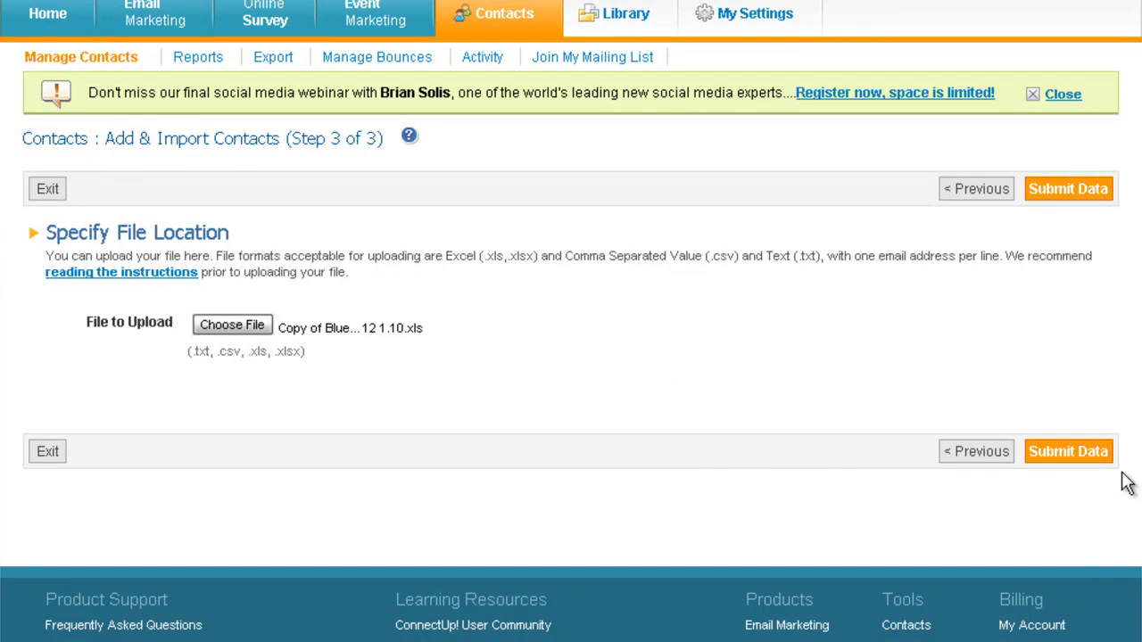
Submit the contact file for import, confirming all four conditions of the permission checklist.
{"action": "left_click", "coordinate": [1052, 445]}
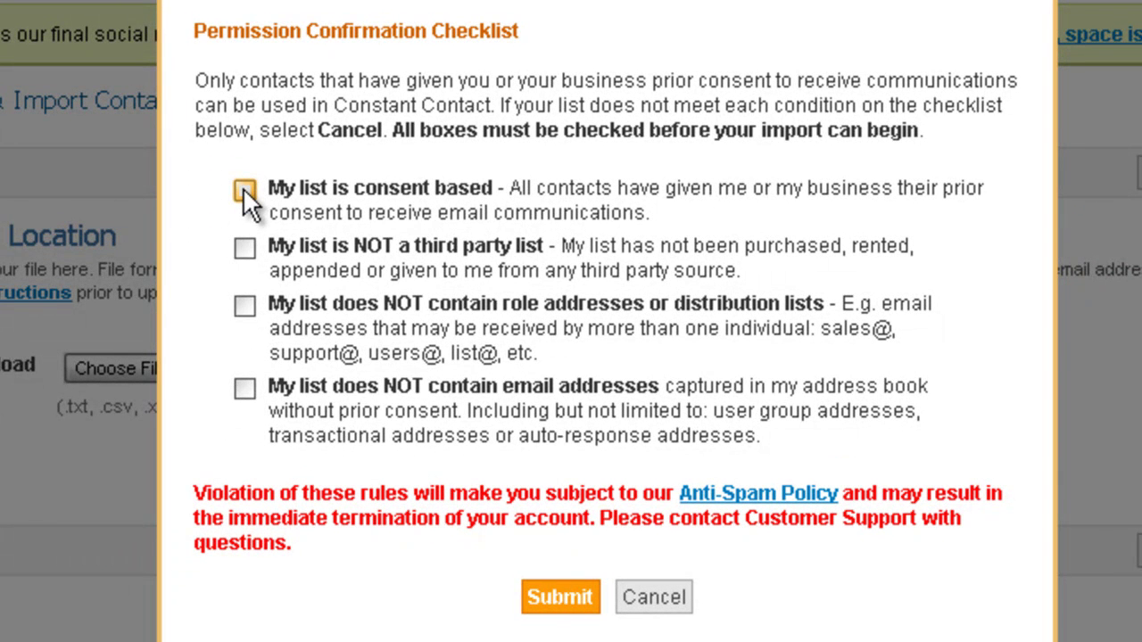
{"action": "left_click", "coordinate": [244, 189]}
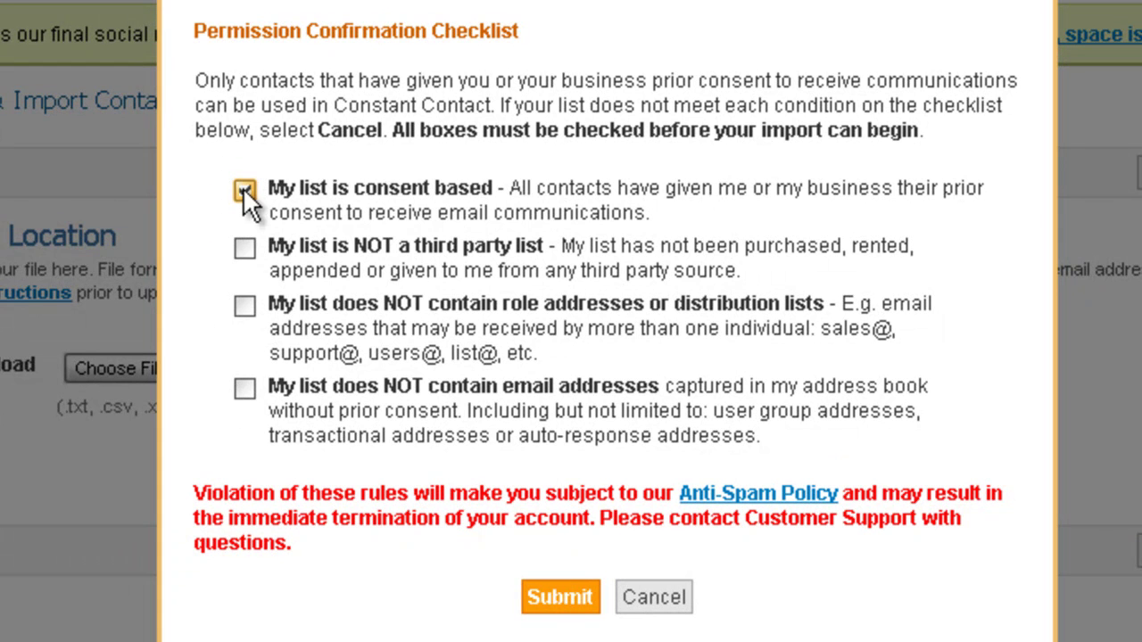
{"action": "left_click", "coordinate": [245, 249]}
{"action": "left_click", "coordinate": [242, 389]}
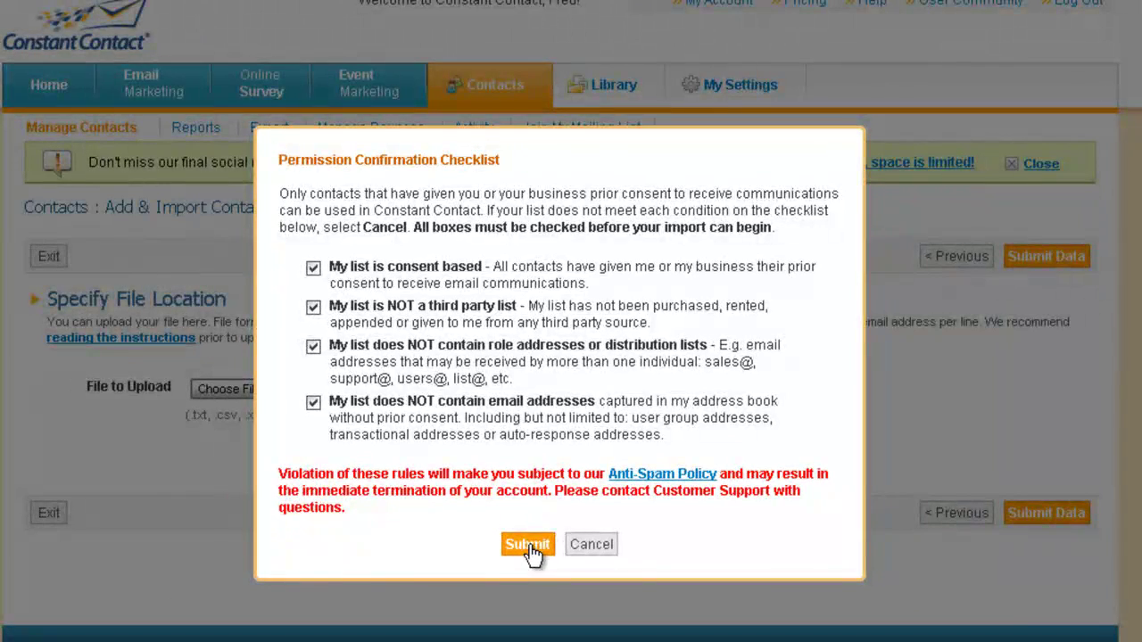
{"action": "left_click", "coordinate": [528, 546]}
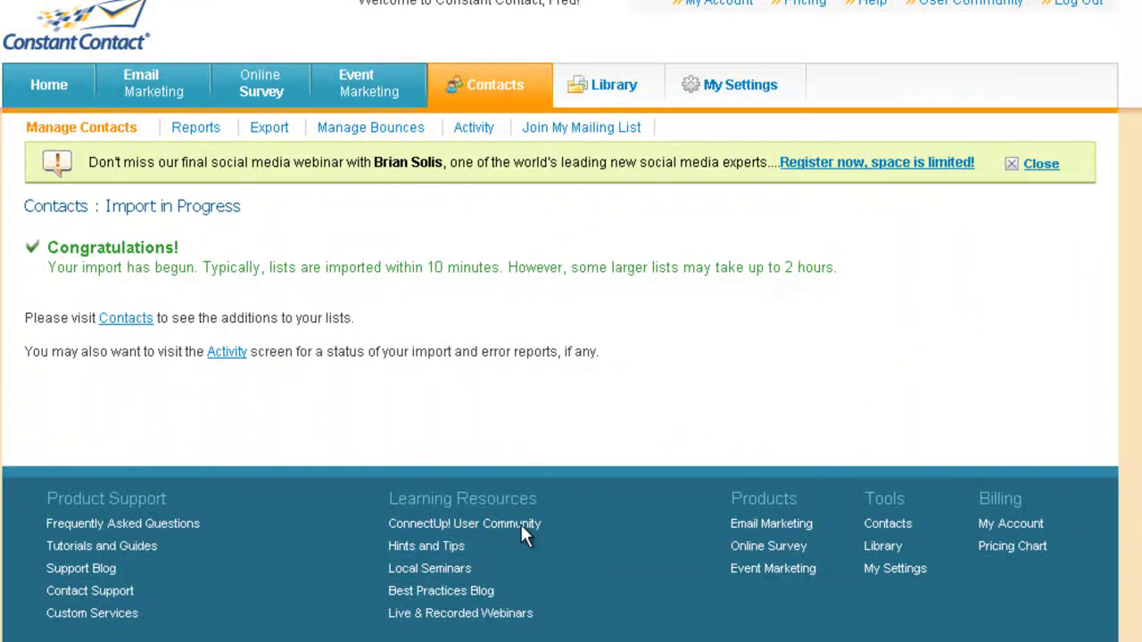
Check the import's progress in the contact activity list, refreshing its status.
{"action": "left_click", "coordinate": [234, 356]}
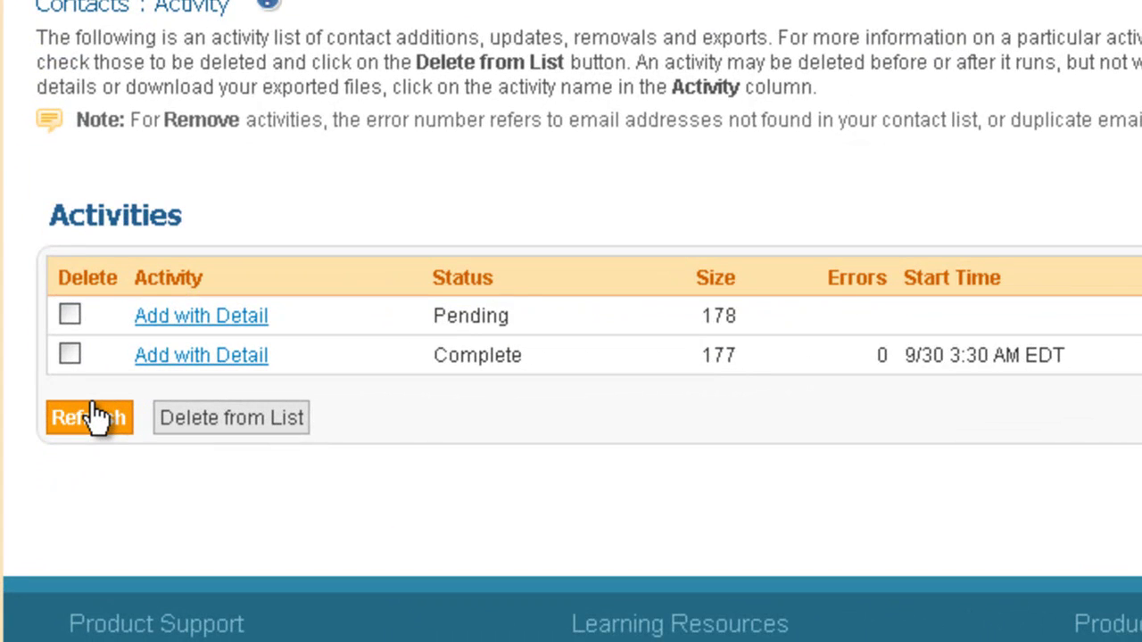
{"action": "left_click", "coordinate": [95, 417]}
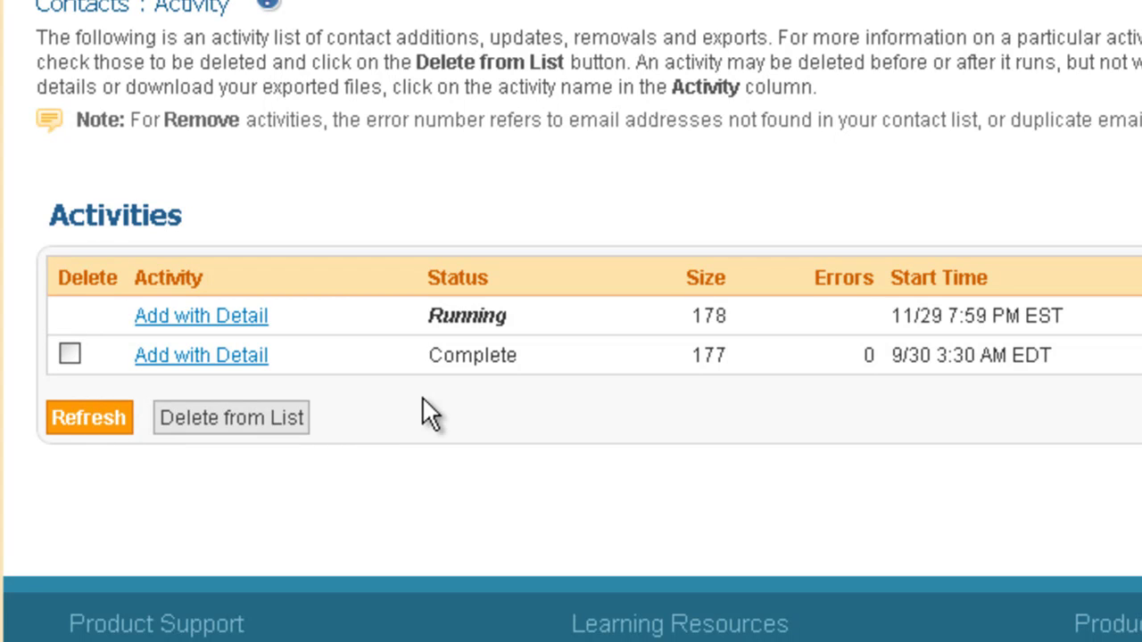
{"action": "left_click", "coordinate": [62, 417]}
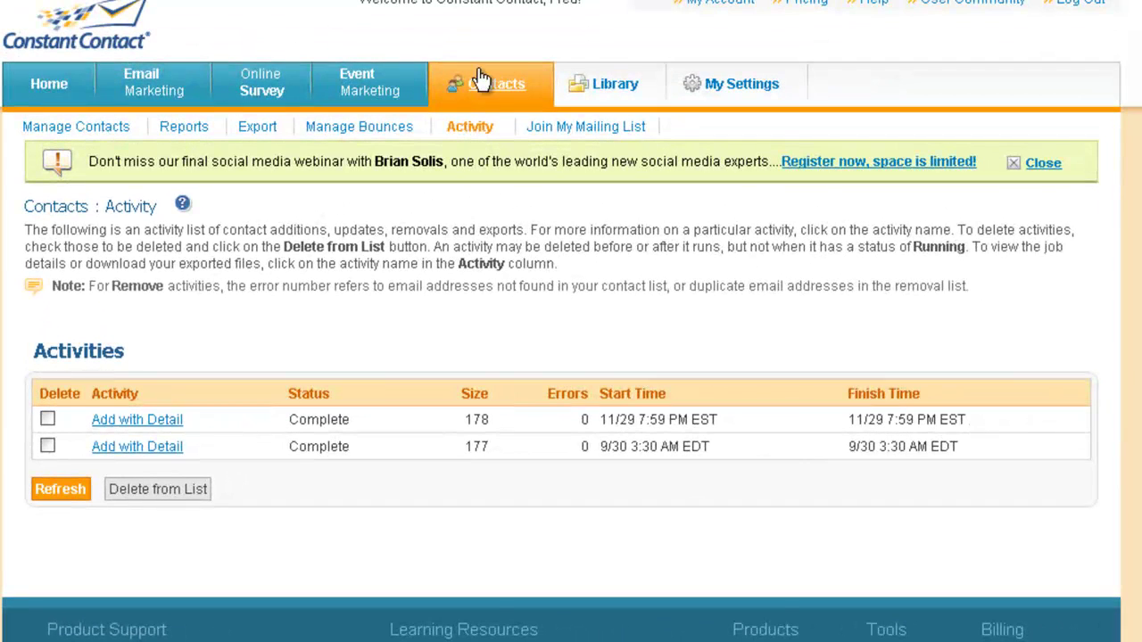
Examine the contact lists to check that "Newsletter - 2010-Nov 29" holds the imported contacts.
{"action": "left_click", "coordinate": [504, 74]}
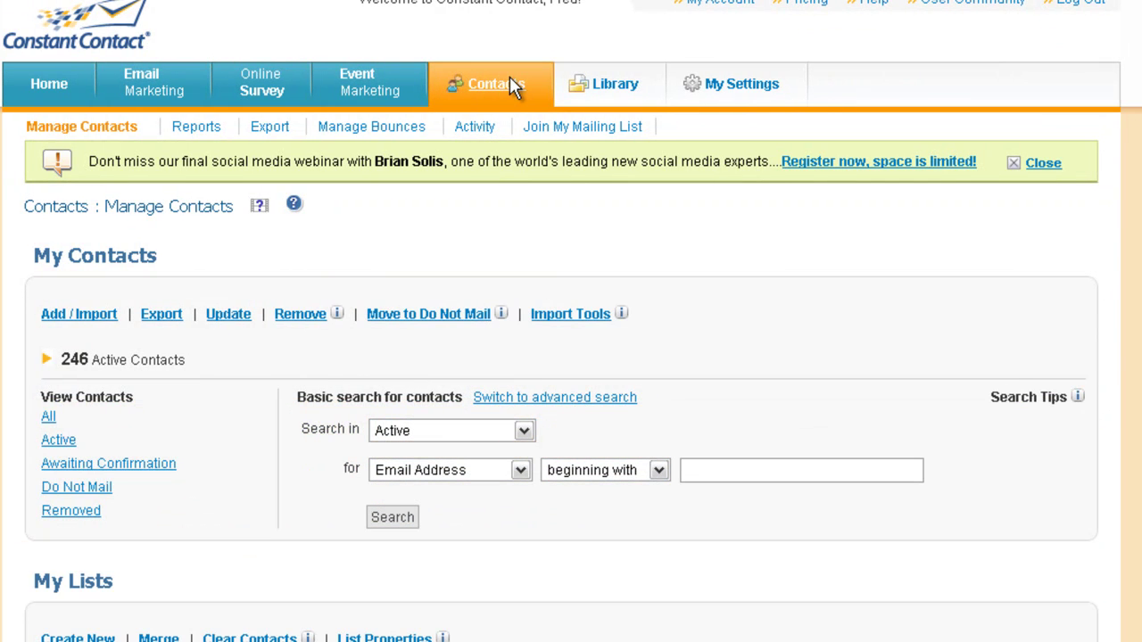
{"action": "scroll", "coordinate": [372, 312], "scroll_direction": "down", "scroll_amount": 5}
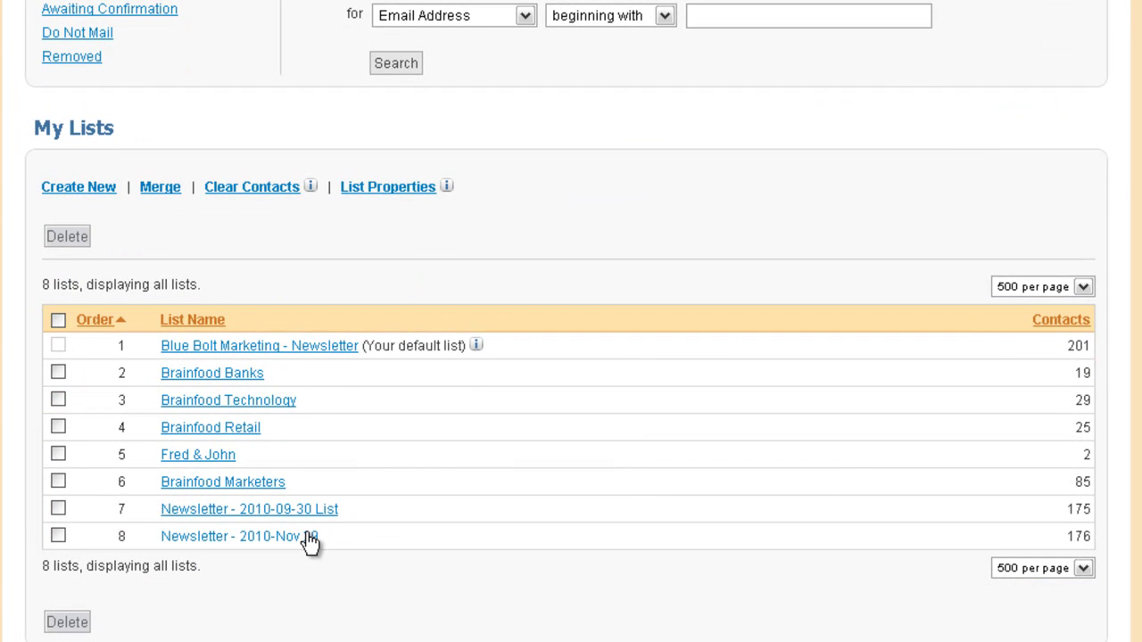
{"action": "scroll", "coordinate": [306, 540], "scroll_direction": "up", "scroll_amount": 5}
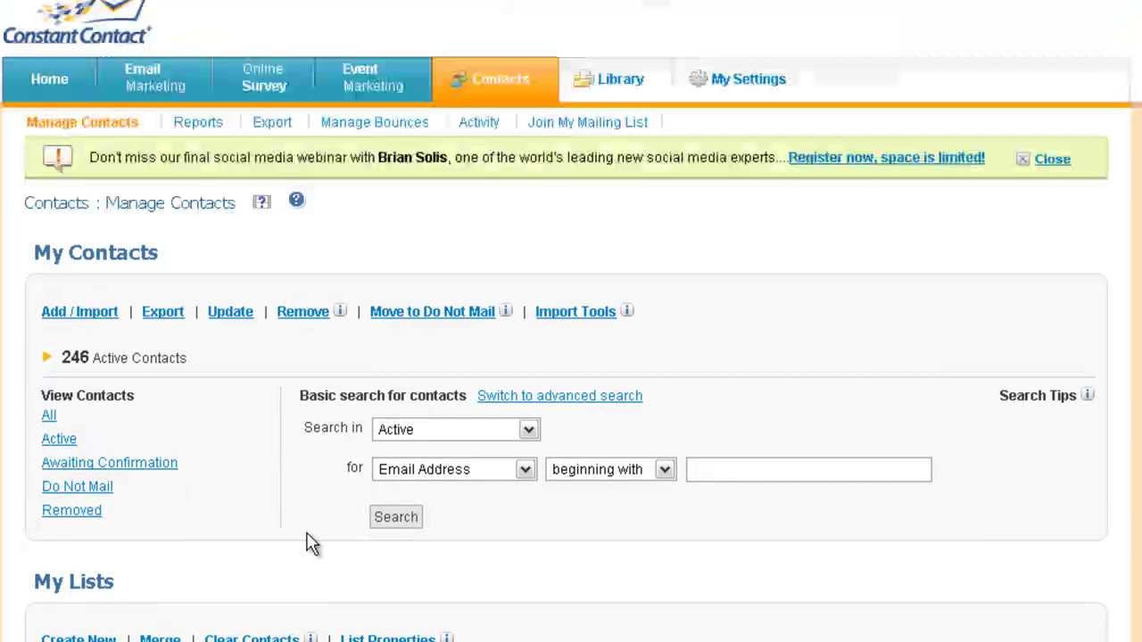
Assign the "Newsletter - 2010-Nov 29" list as recipients of the draft email "MSTR. Dec#6 Internet" and save the selection.
{"action": "left_click", "coordinate": [145, 73]}
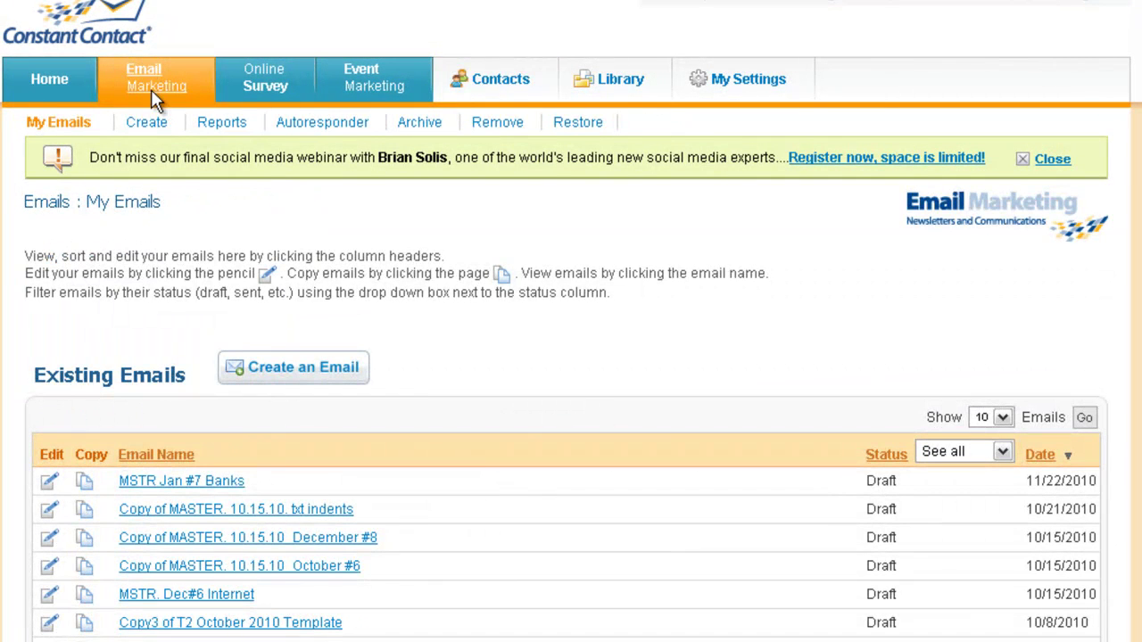
{"action": "left_click", "coordinate": [198, 594]}
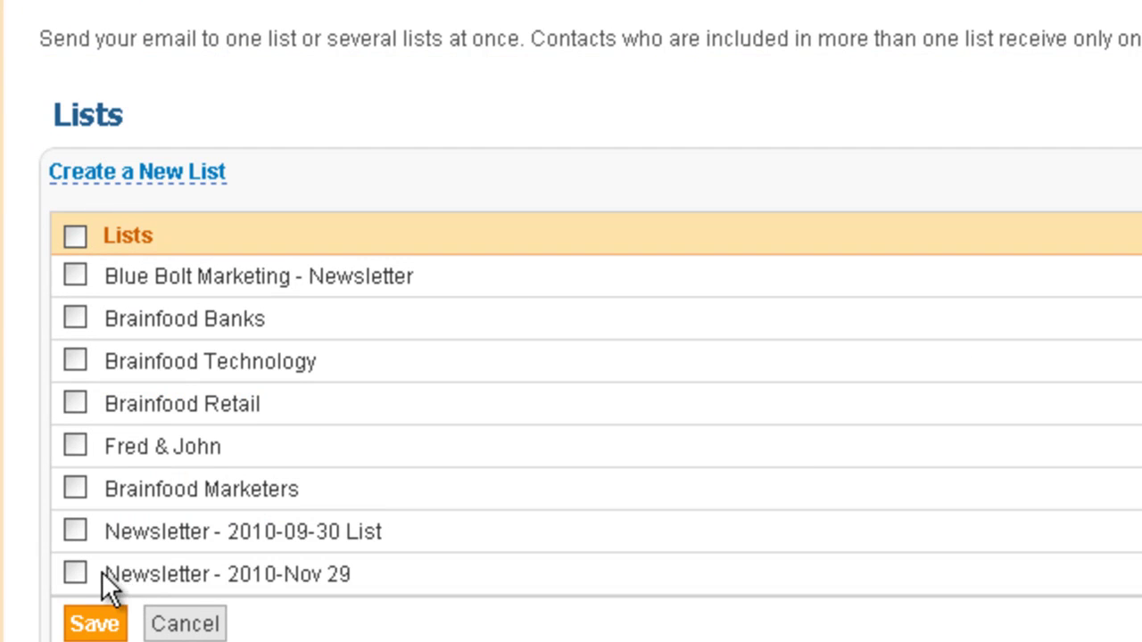
{"action": "left_click", "coordinate": [77, 574]}
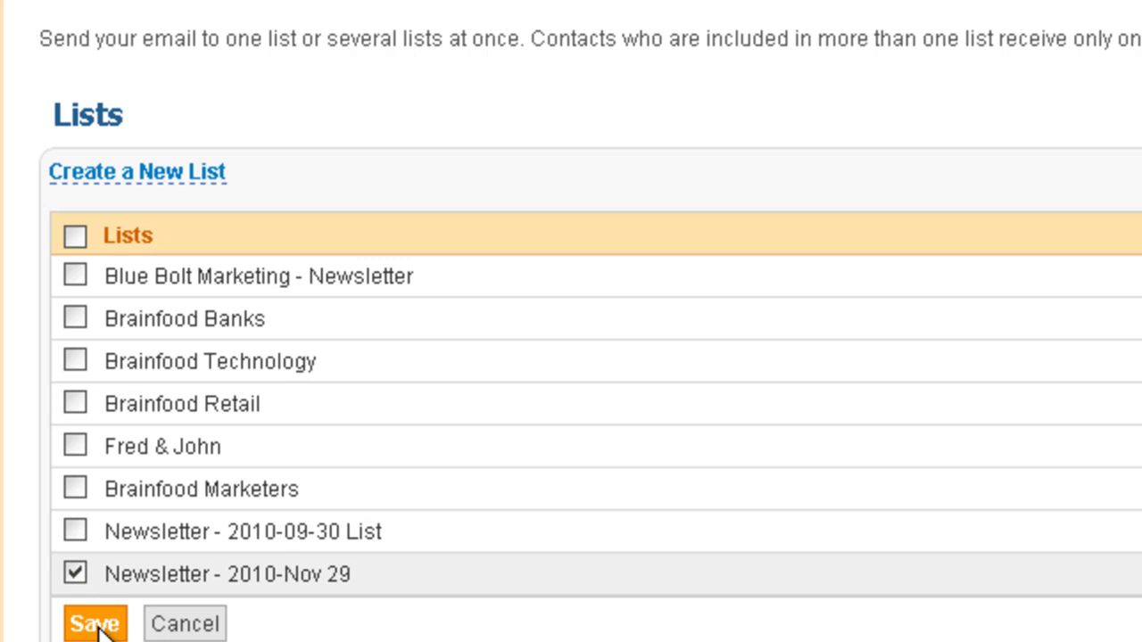
{"action": "left_click", "coordinate": [95, 625]}
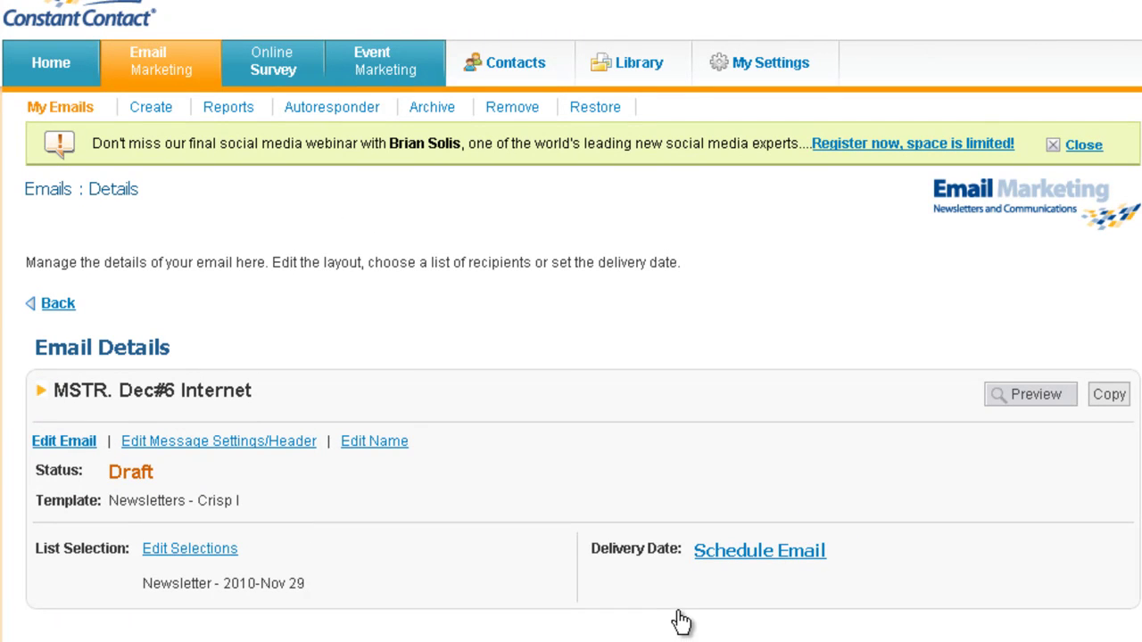
Open the email's delivery scheduling and examine its status, date, time and sharing options.
{"action": "left_click", "coordinate": [739, 555]}
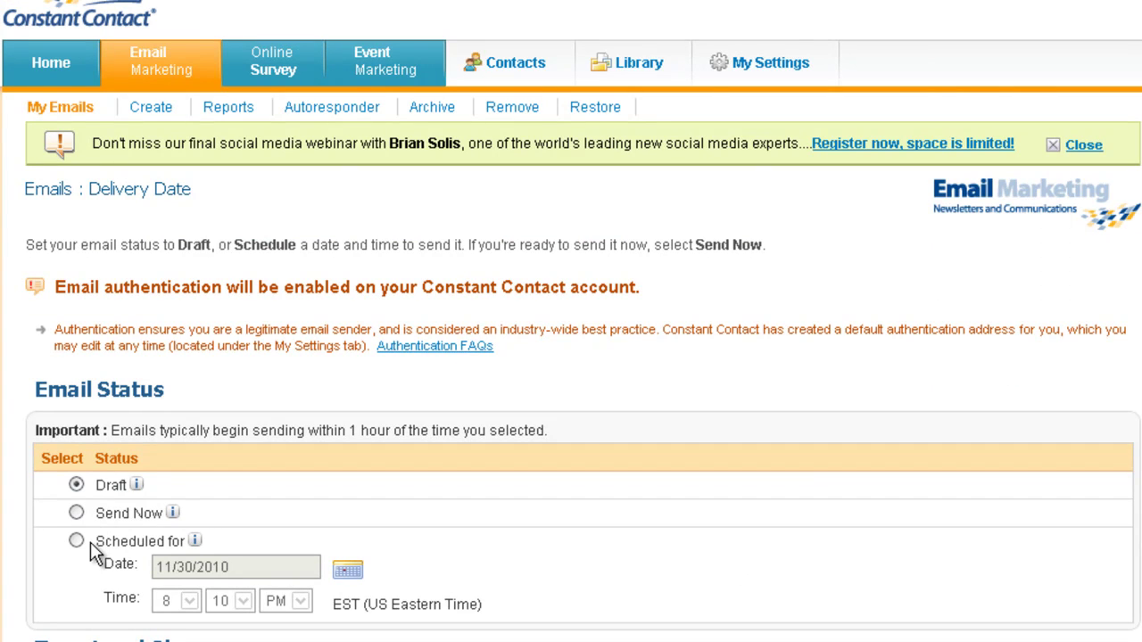
{"action": "scroll", "coordinate": [90, 541], "scroll_direction": "down", "scroll_amount": 3}
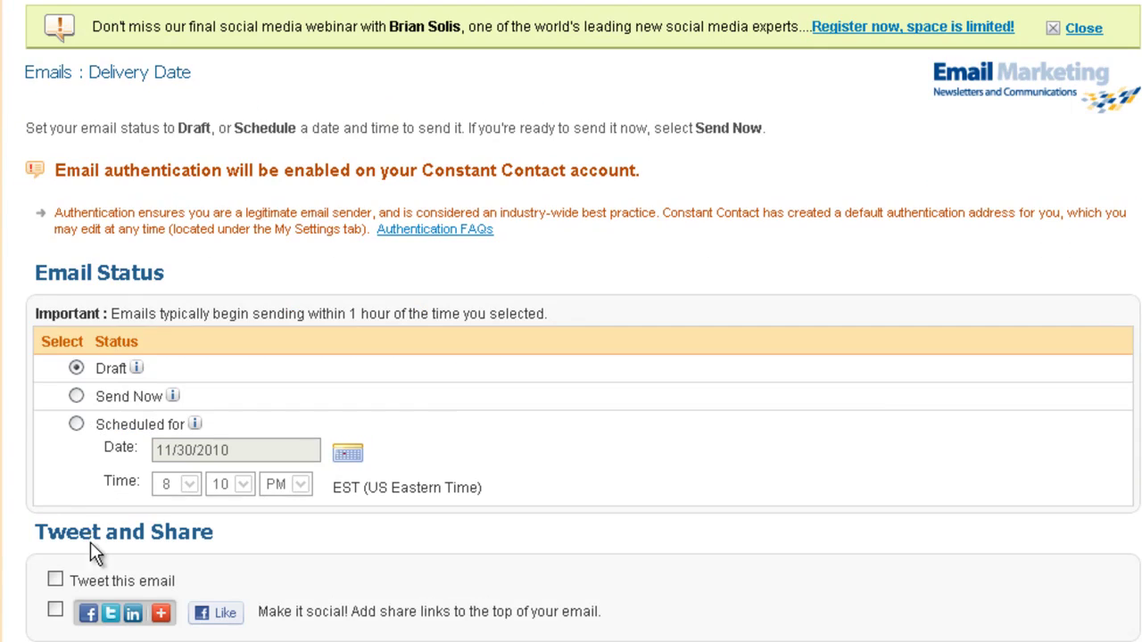
{"action": "scroll", "coordinate": [95, 423], "scroll_direction": "down", "scroll_amount": 2}
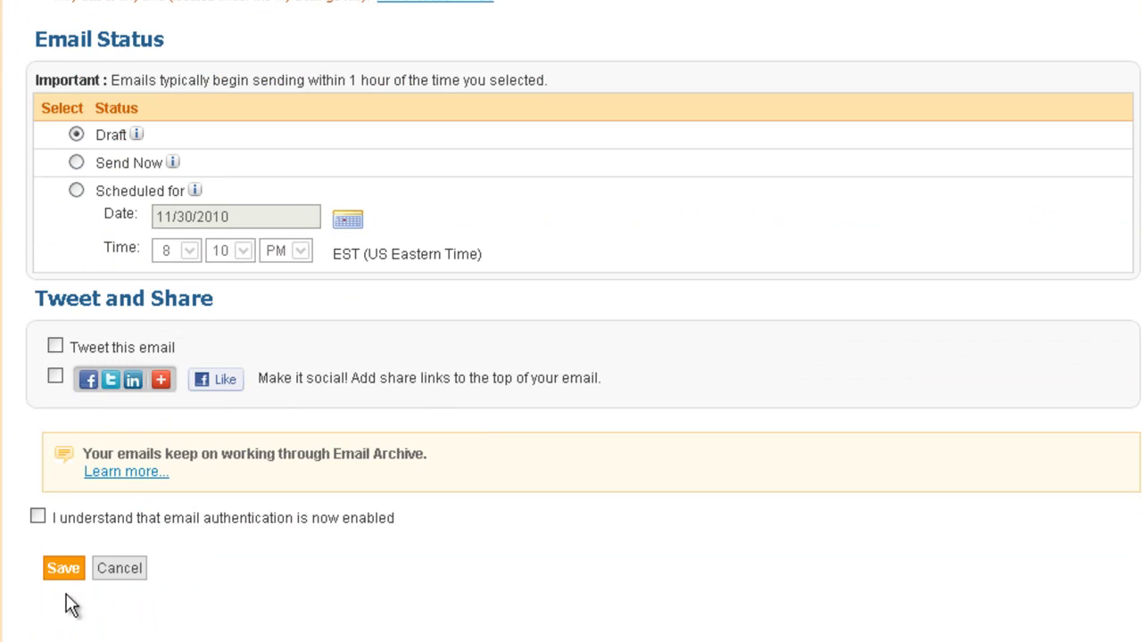